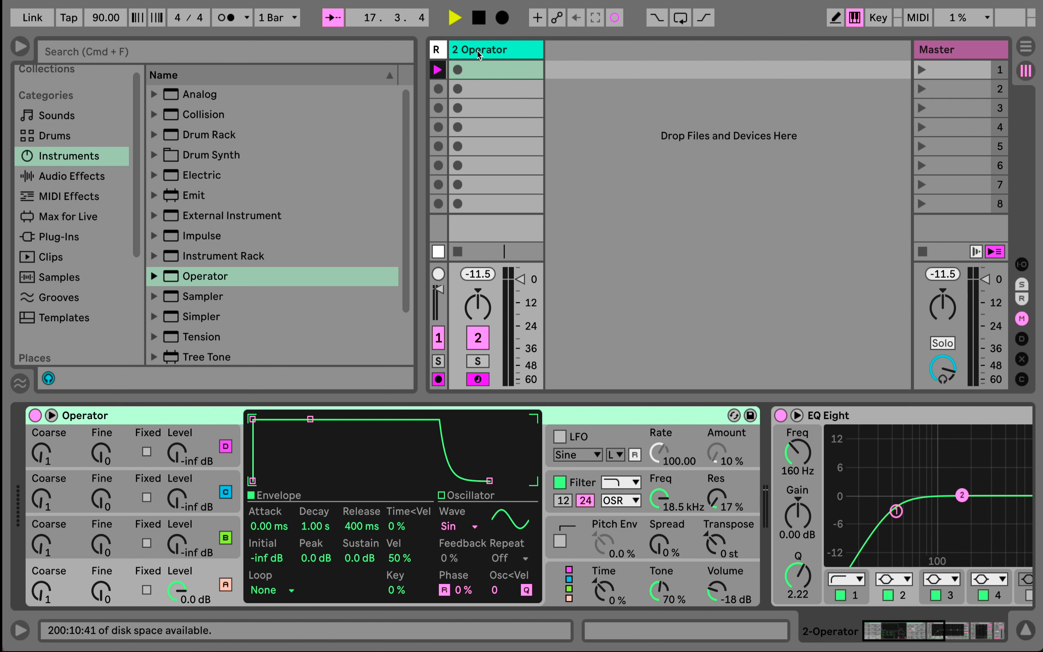
click(477, 51)
click(219, 94)
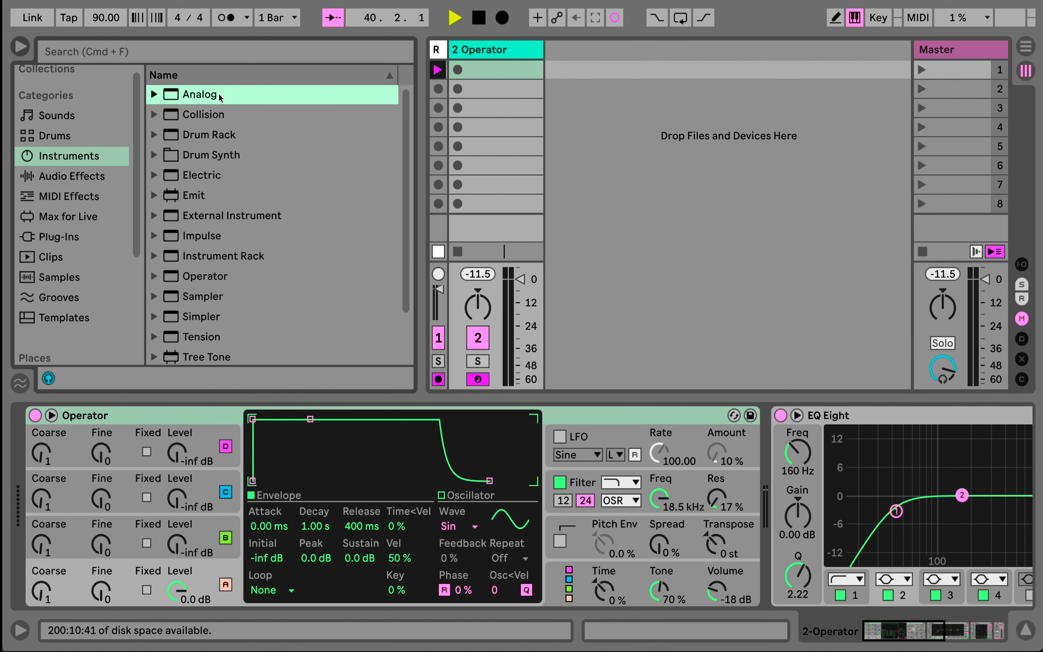
click(84, 416)
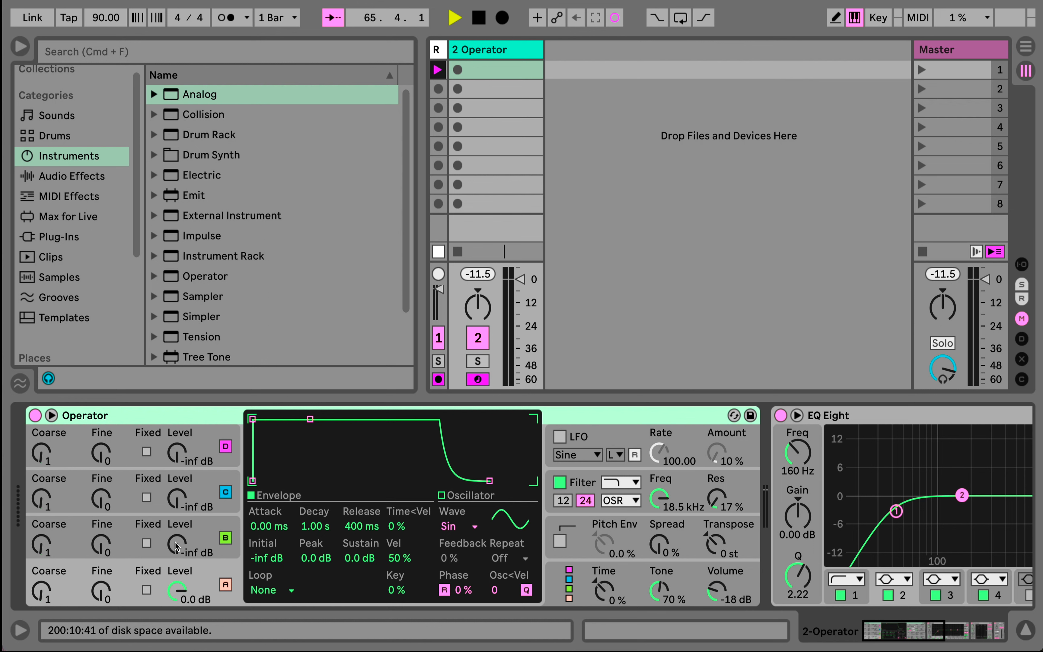
Step: Raise oscillator B's level to about -15 dB and transpose Operator down to -24 st
drag(178, 552, 178, 537)
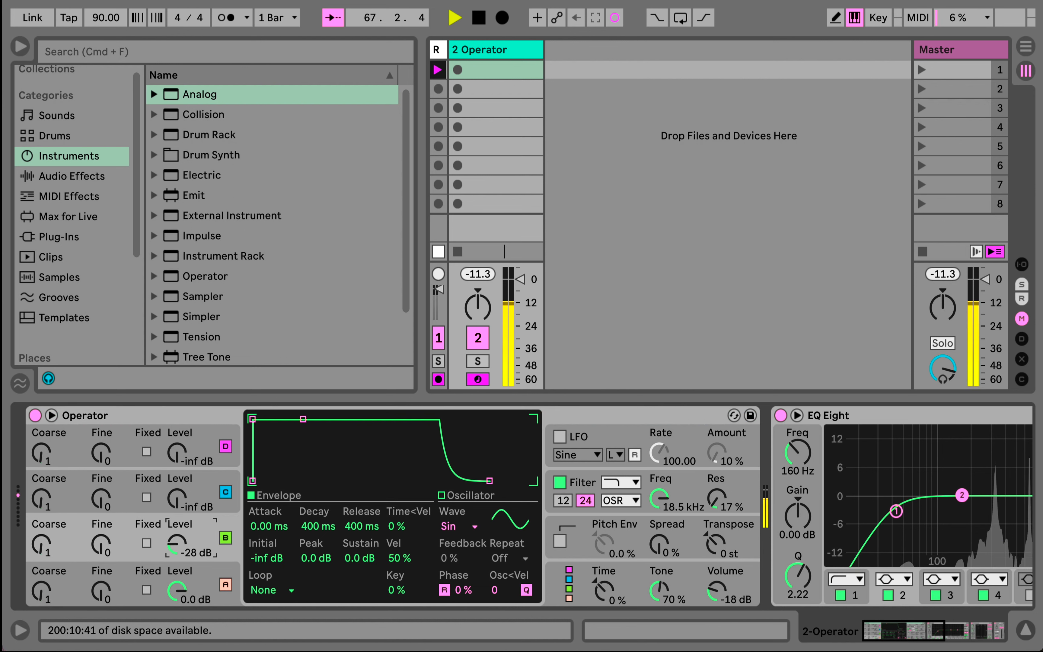
click(703, 539)
drag(703, 539, 703, 556)
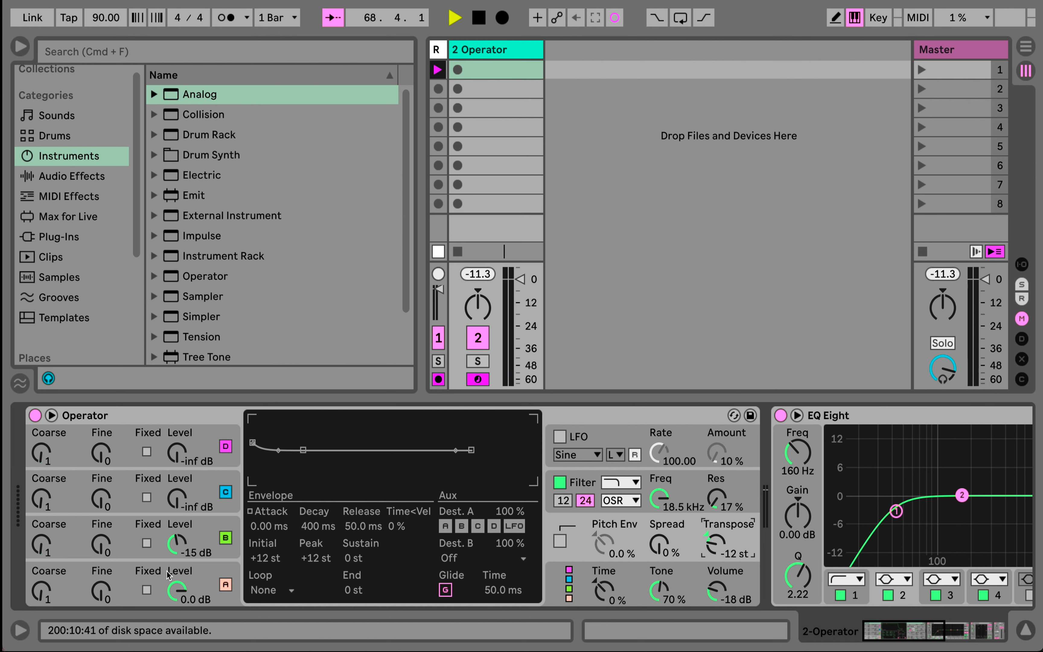
drag(177, 545, 179, 546)
drag(715, 545, 715, 561)
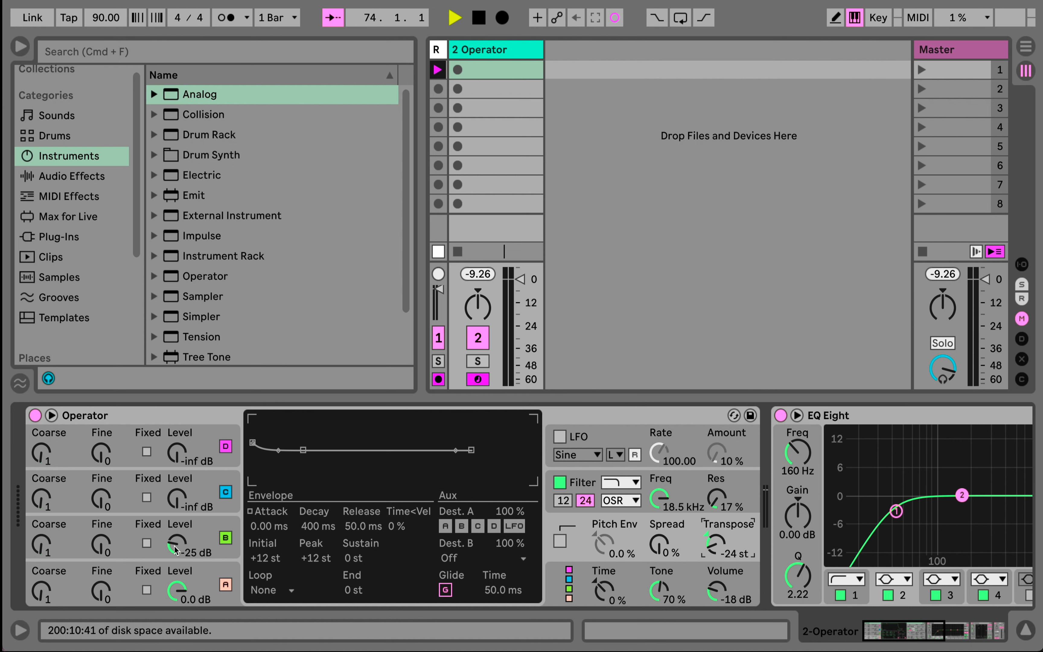
Step: Turn oscillator B's level back down to -inf dB and reset Operator's transposition to 0 st
drag(173, 549, 173, 576)
click(224, 539)
click(224, 538)
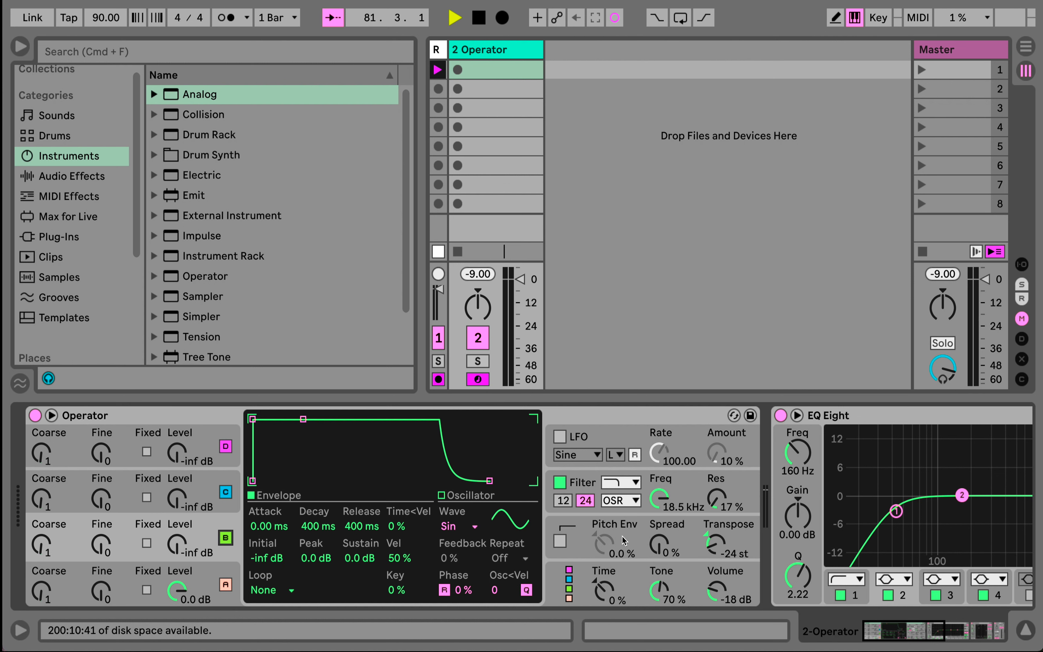
click(706, 535)
key(Delete)
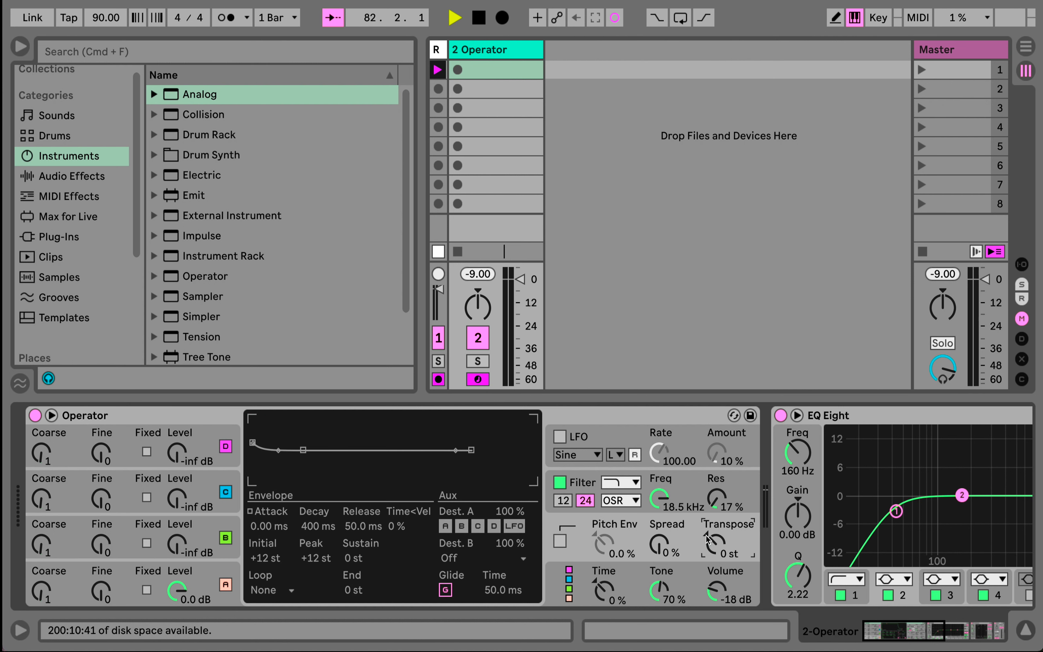
Step: Select oscillator A and set its wave to User for editing its partials
click(152, 589)
click(449, 530)
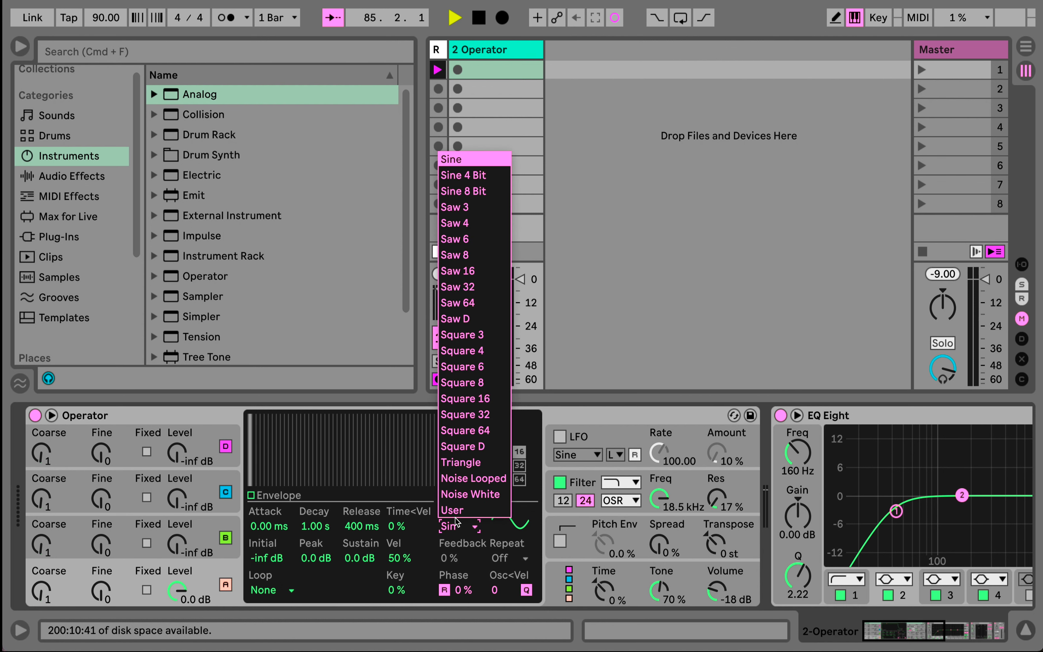
click(453, 504)
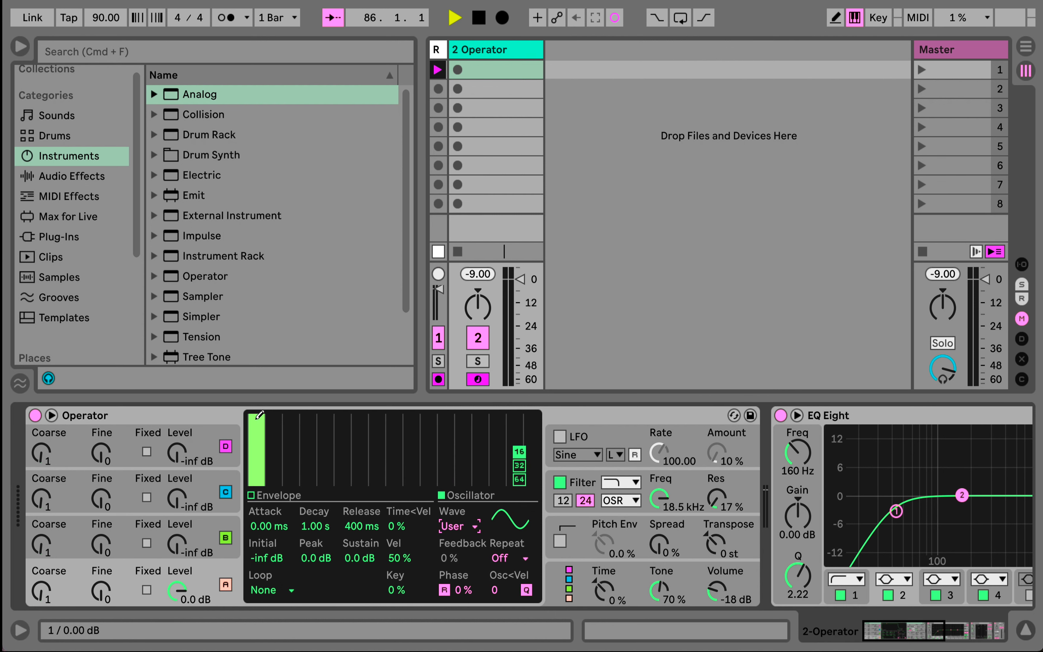
Step: Add the Spectrum audio effect between Operator and EQ Eight
click(86, 177)
scroll(216, 224, down, 15)
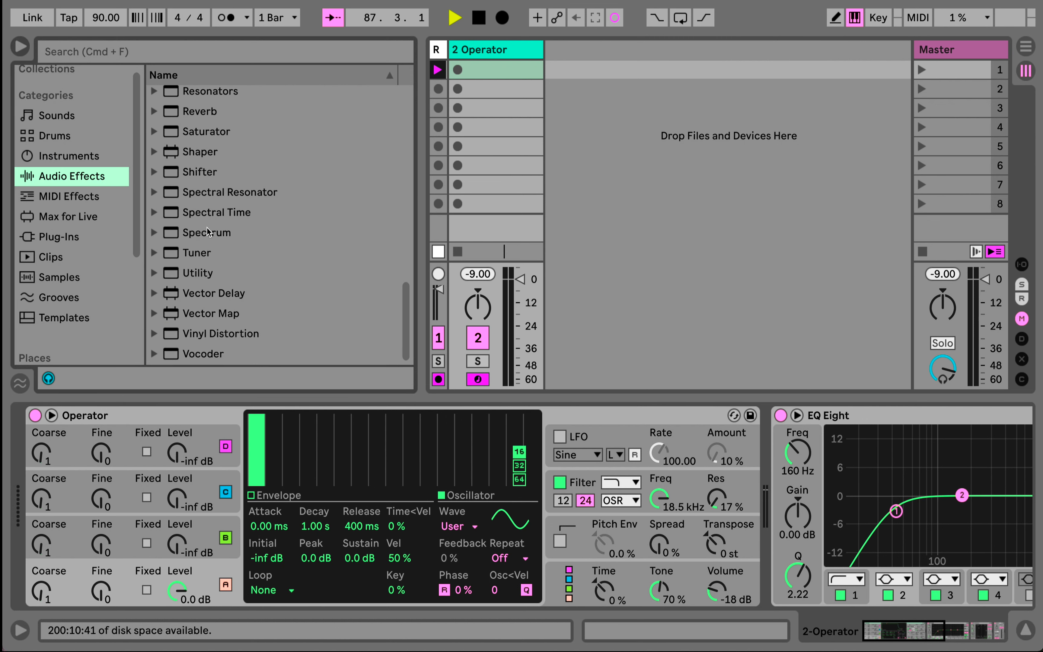
drag(210, 232, 788, 470)
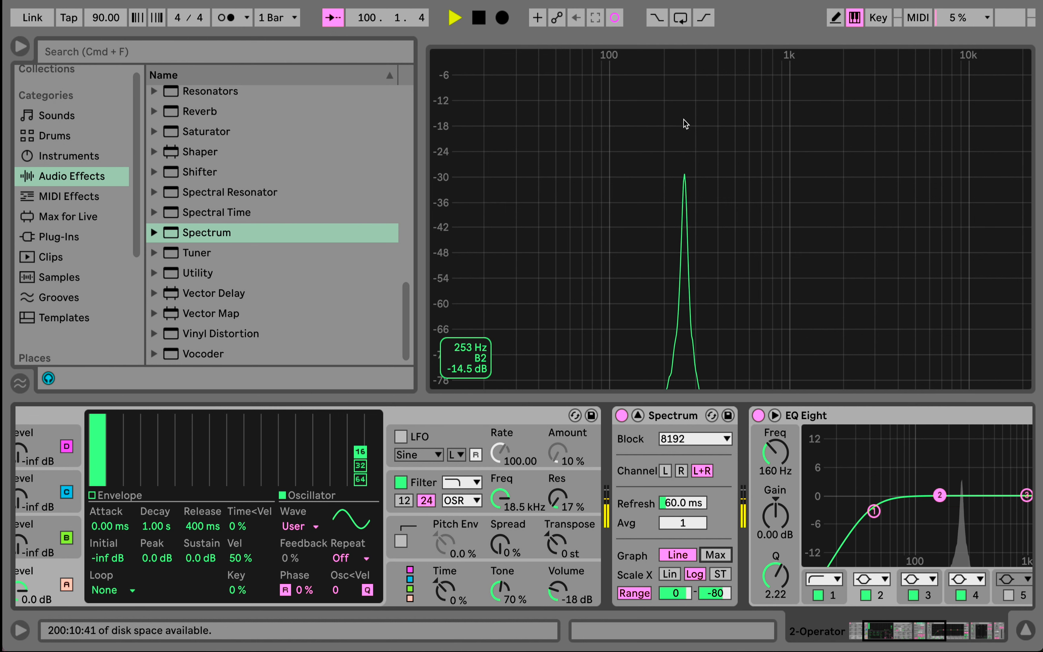
Step: Show the Spectrum analyser in its enlarged view and turn off its Max graph option
click(638, 416)
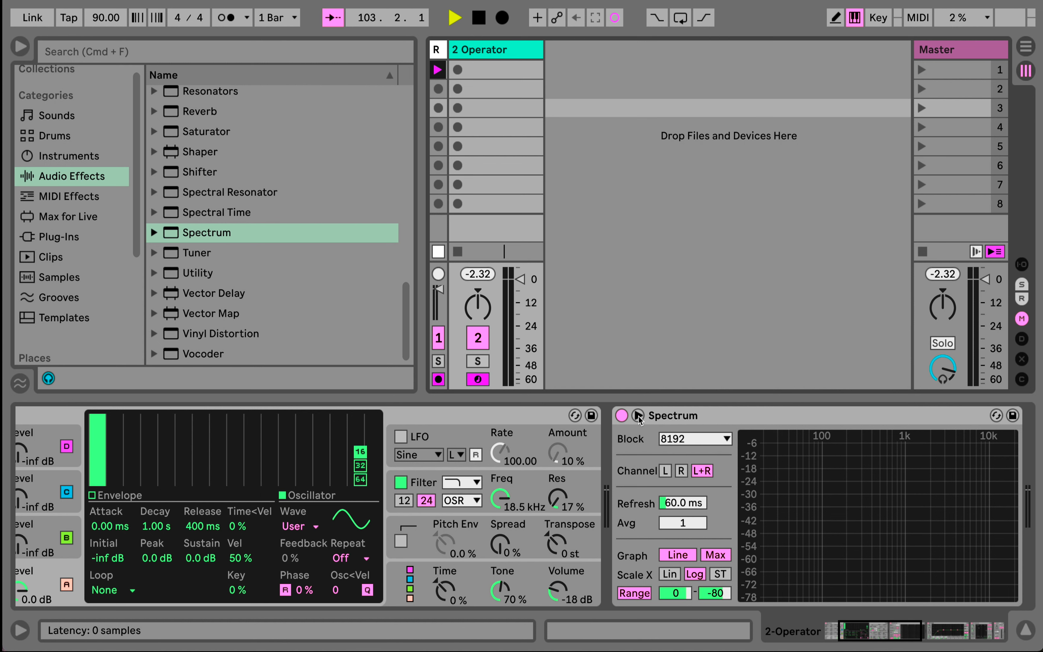
click(639, 416)
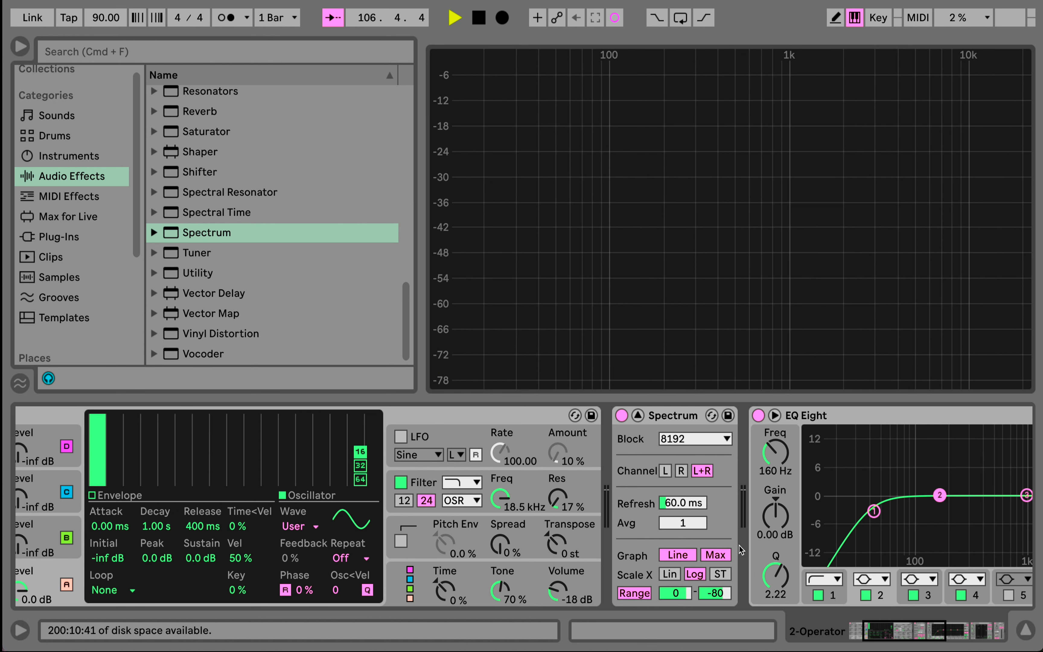
click(727, 555)
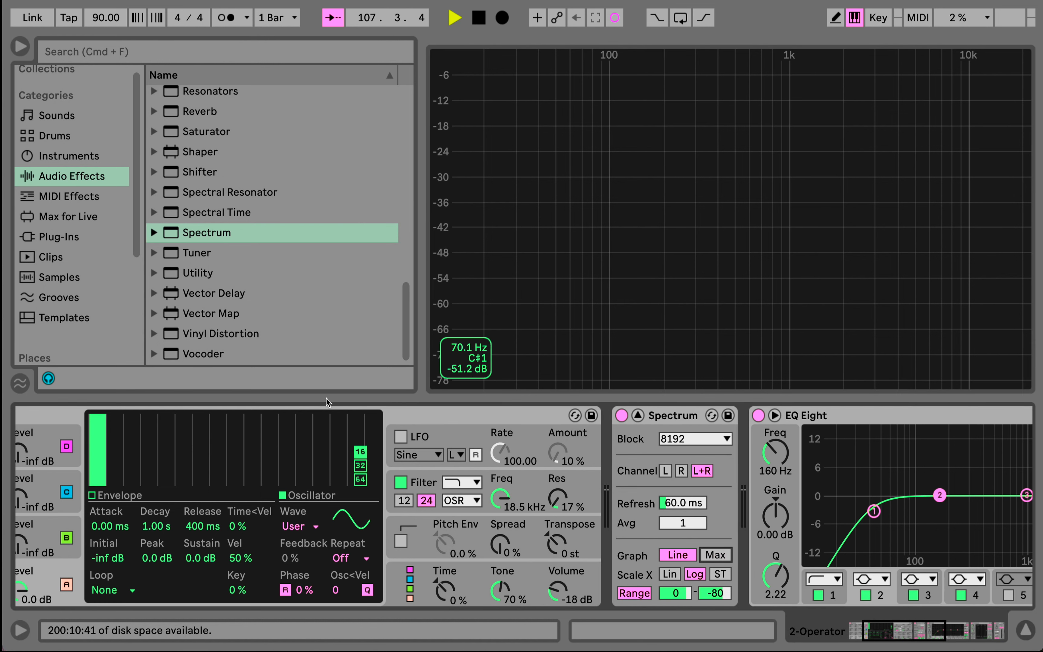
Step: Draw harmonics 2, 3, 5, 7, 9, 11 and 13 in oscillator A's partial editor, with harmonic 2 at about -11 dB
scroll(185, 526, left, 5)
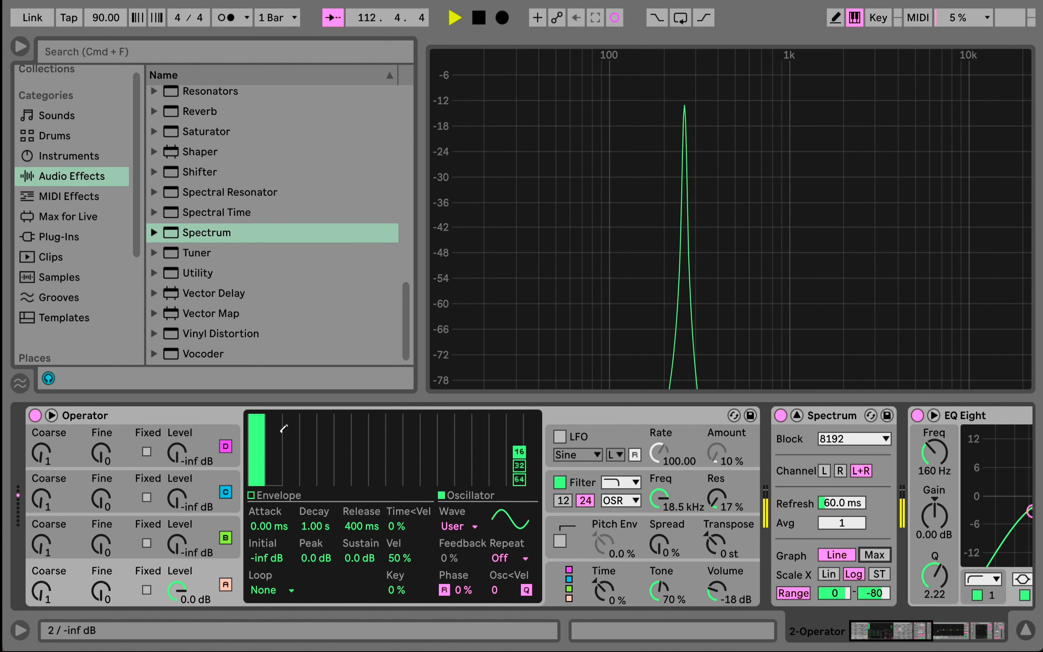
click(279, 434)
drag(297, 461, 297, 445)
click(325, 449)
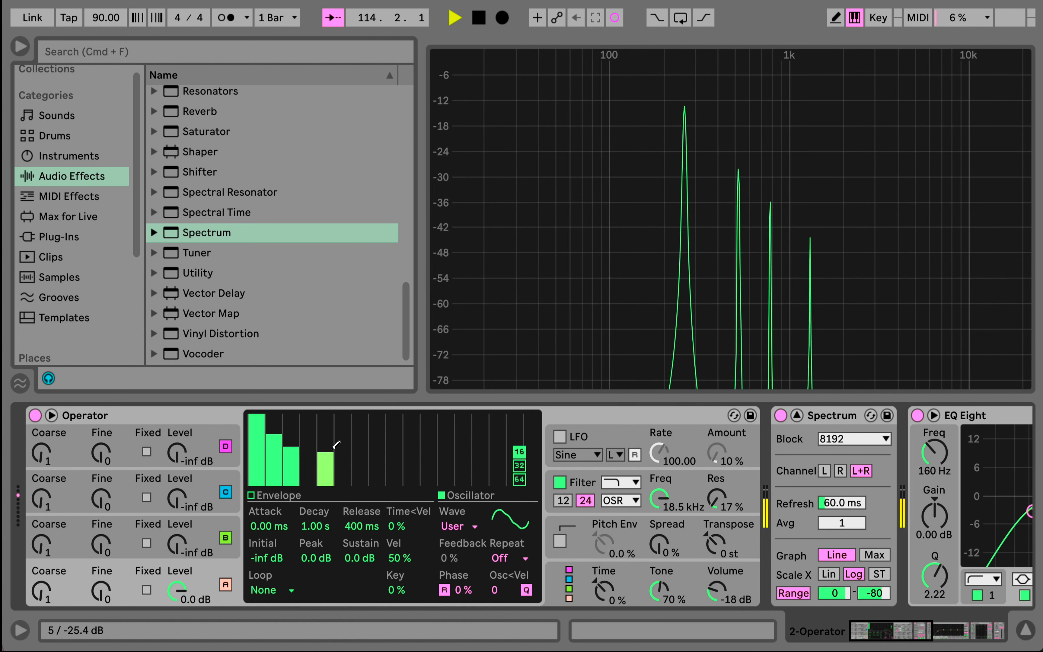
click(360, 460)
drag(361, 460, 399, 451)
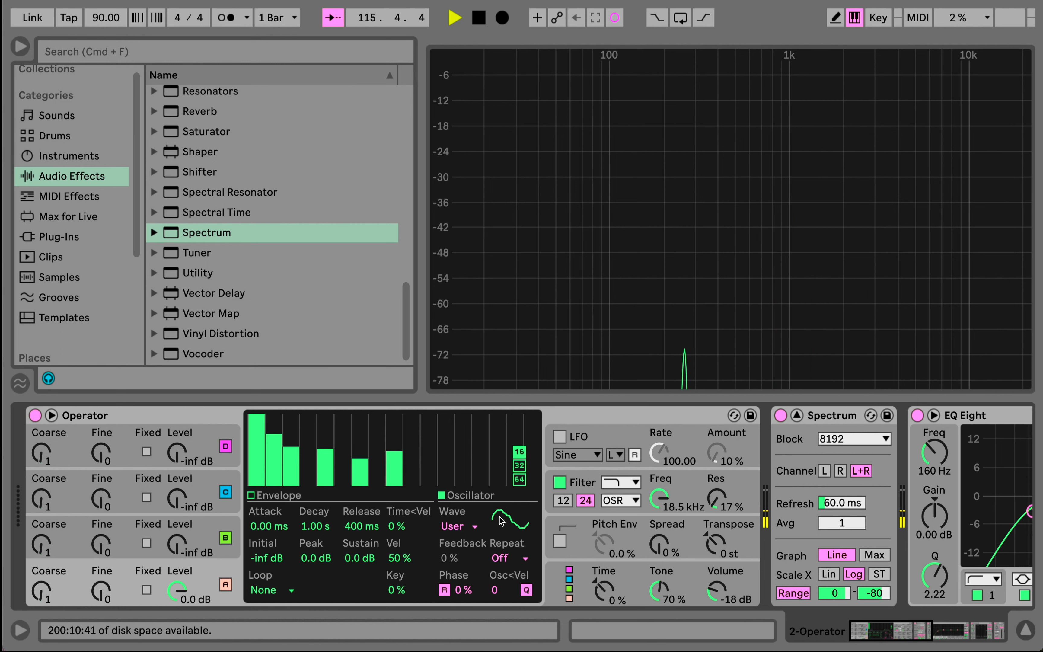
click(429, 451)
click(464, 455)
click(274, 431)
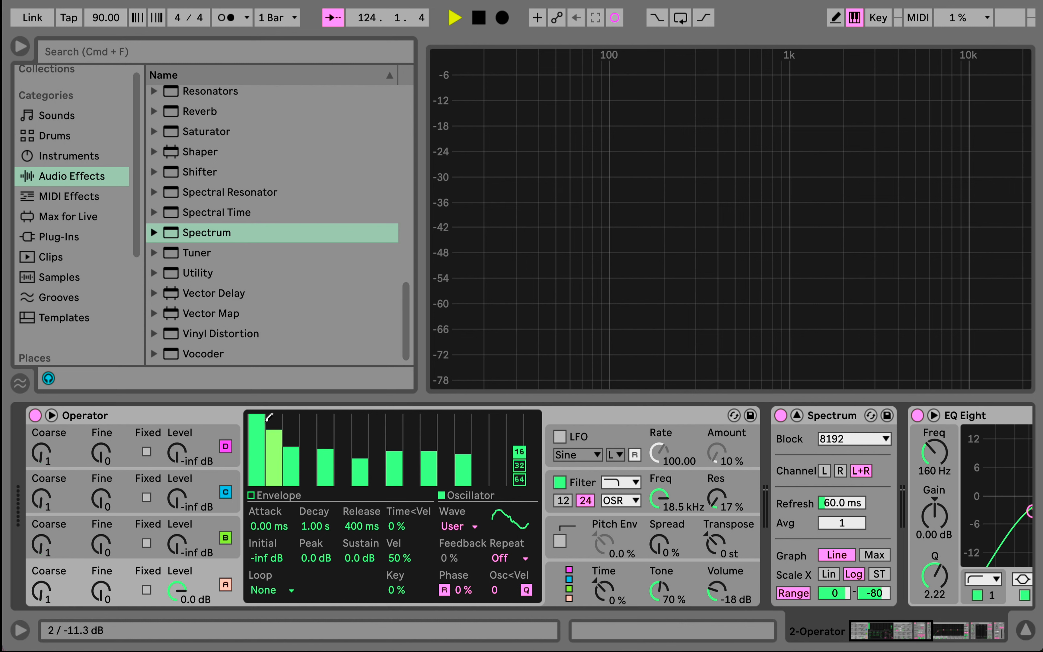
Step: Set Operator's volume to -22 dB and its transposition to -12 st
drag(716, 590, 716, 597)
click(718, 548)
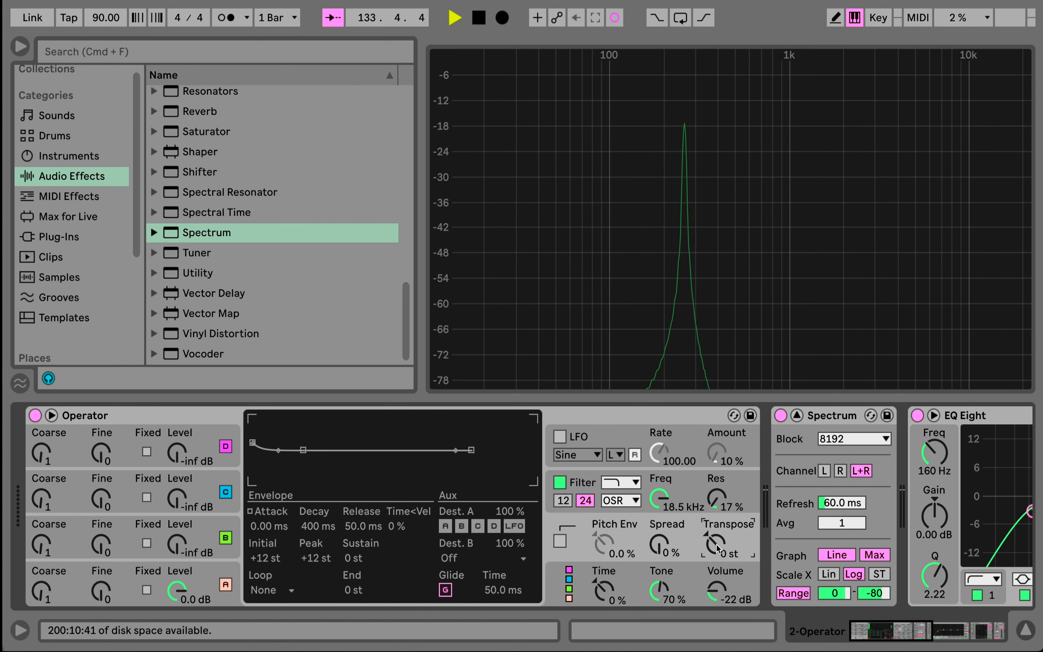
drag(718, 549, 718, 565)
click(69, 197)
Step: Select oscillator A again and set its wave to Sine
click(206, 575)
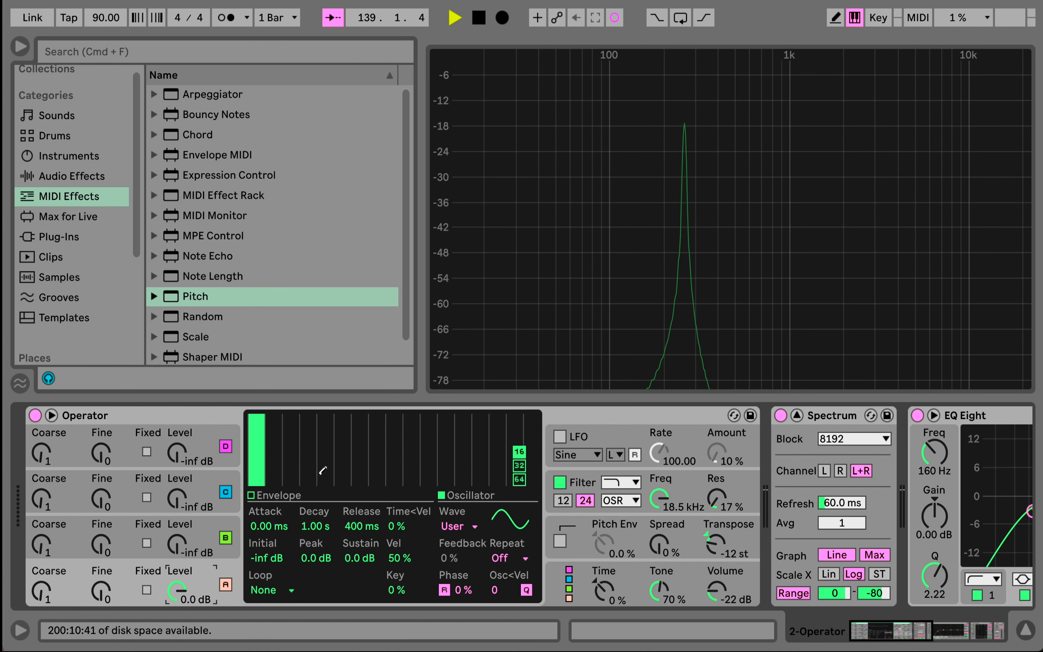
mouse_move(717, 159)
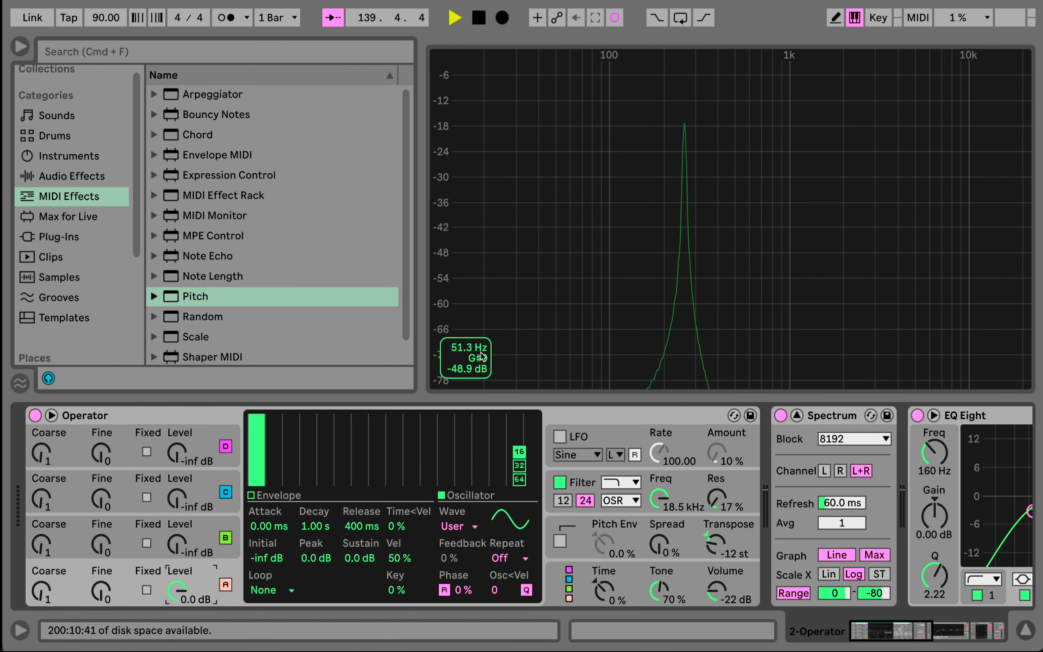
click(459, 527)
click(459, 175)
mouse_move(685, 130)
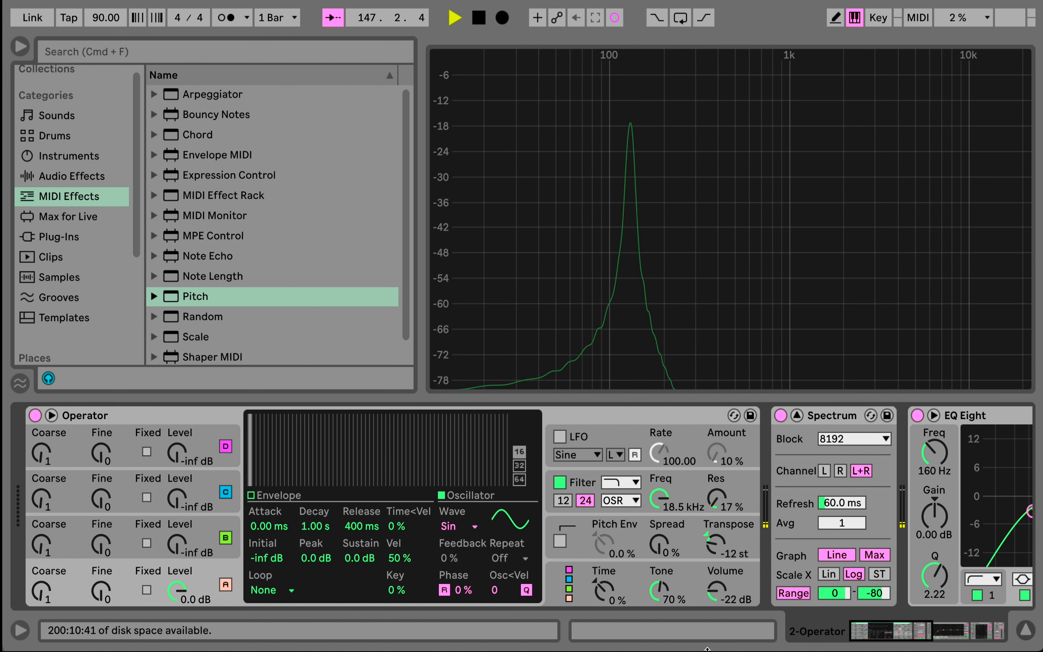
Step: Lower Operator's volume to -25 dB and switch oscillator A's wave back to User
drag(717, 590, 717, 596)
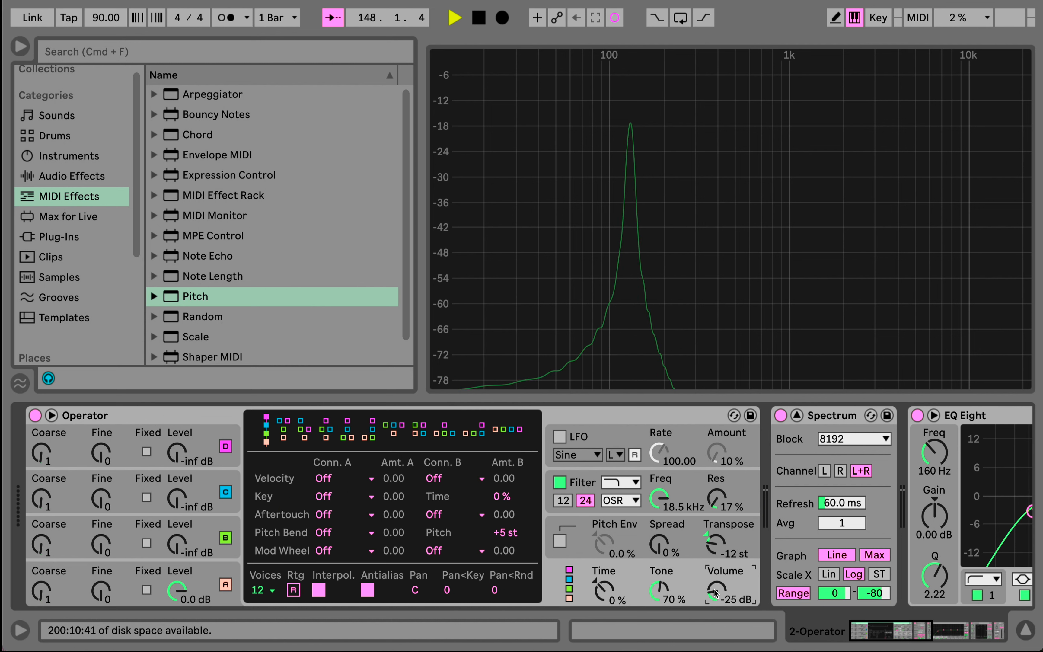
click(206, 573)
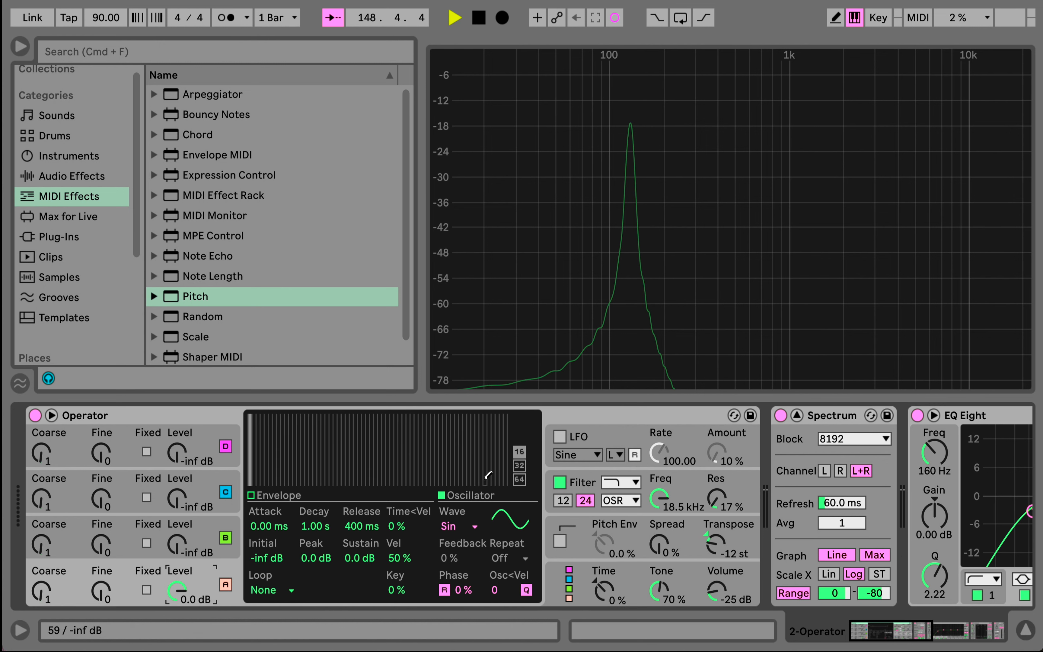
click(449, 527)
click(462, 509)
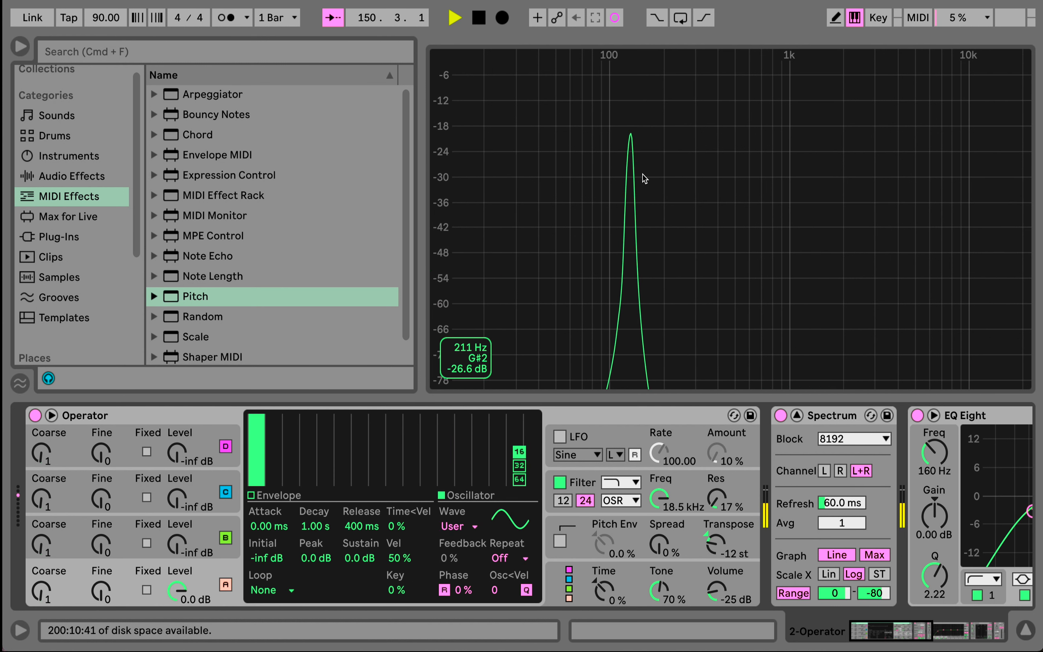
Step: Draw the second, third and fourth harmonics of oscillator A at progressively falling levels
click(276, 464)
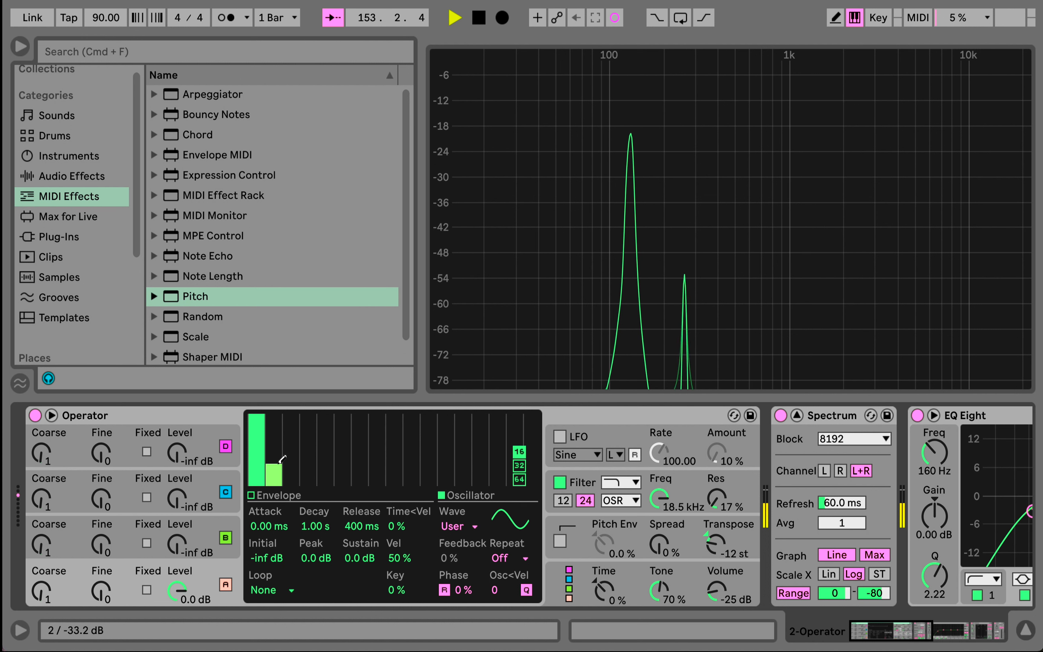
mouse_move(282, 459)
mouse_down()
mouse_move(284, 430)
mouse_move(298, 447)
mouse_move(298, 479)
mouse_move(298, 453)
mouse_up()
click(308, 474)
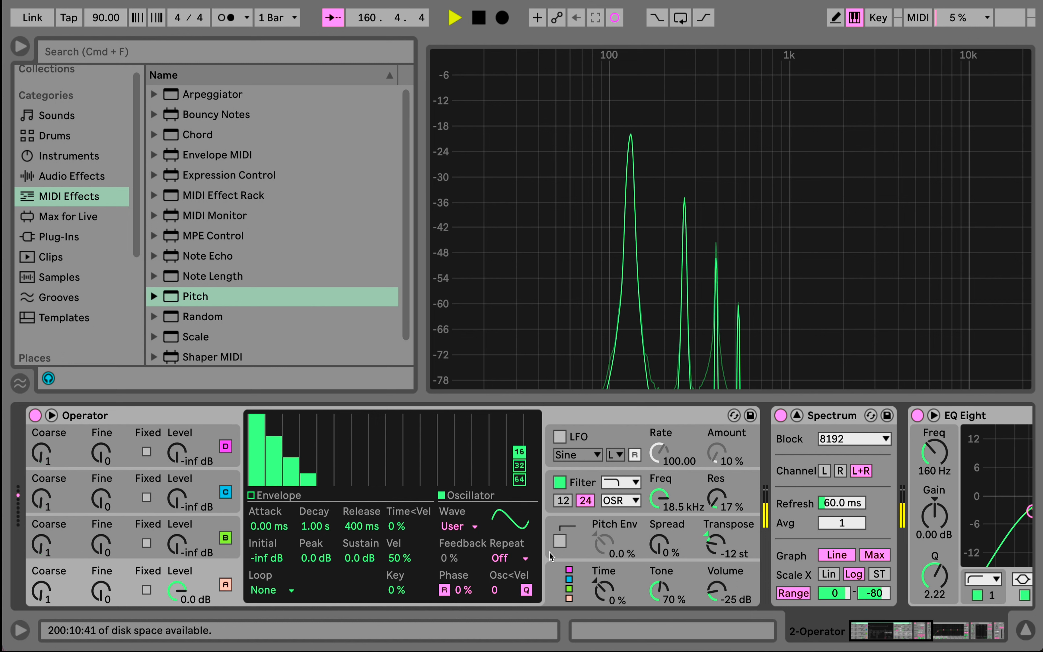
Step: Set oscillator A's wave to Saw 4 and choose the 16-partial display
click(454, 527)
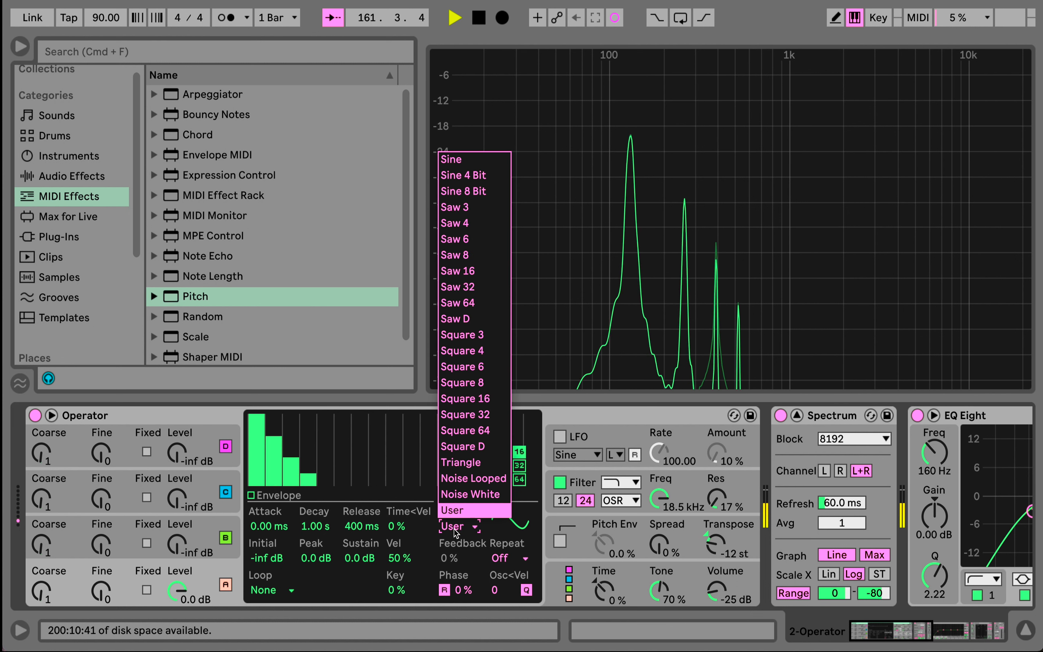
click(465, 223)
click(517, 454)
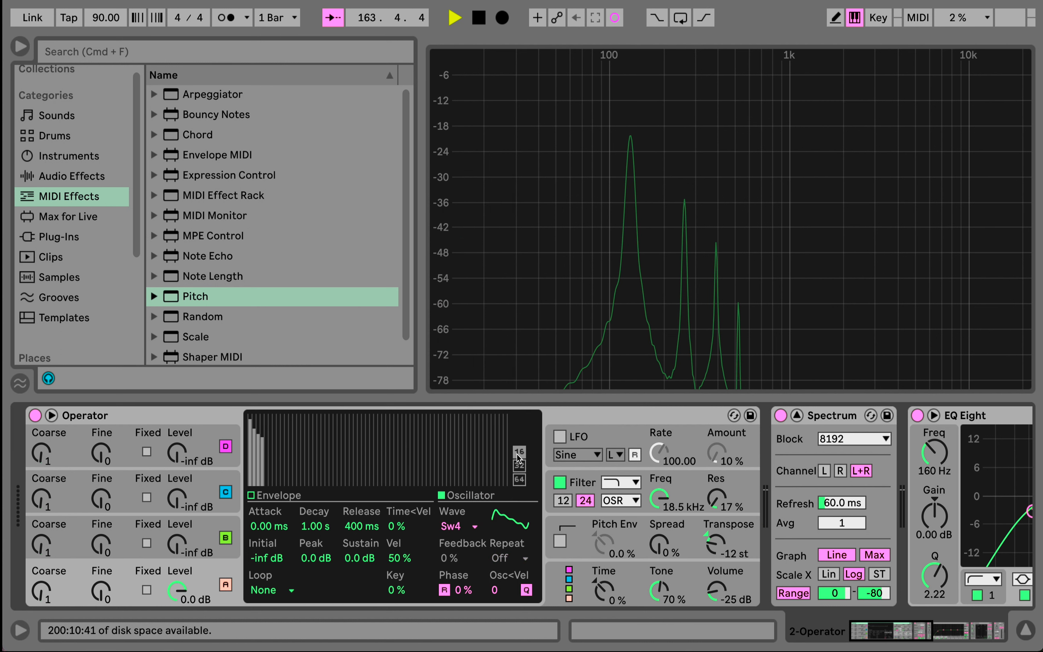
Step: Set oscillator A's wave to Saw D and redraw a small group of its middle partials at much lower levels
click(458, 526)
click(466, 318)
mouse_move(347, 481)
mouse_down()
mouse_move(513, 484)
mouse_move(368, 468)
mouse_up()
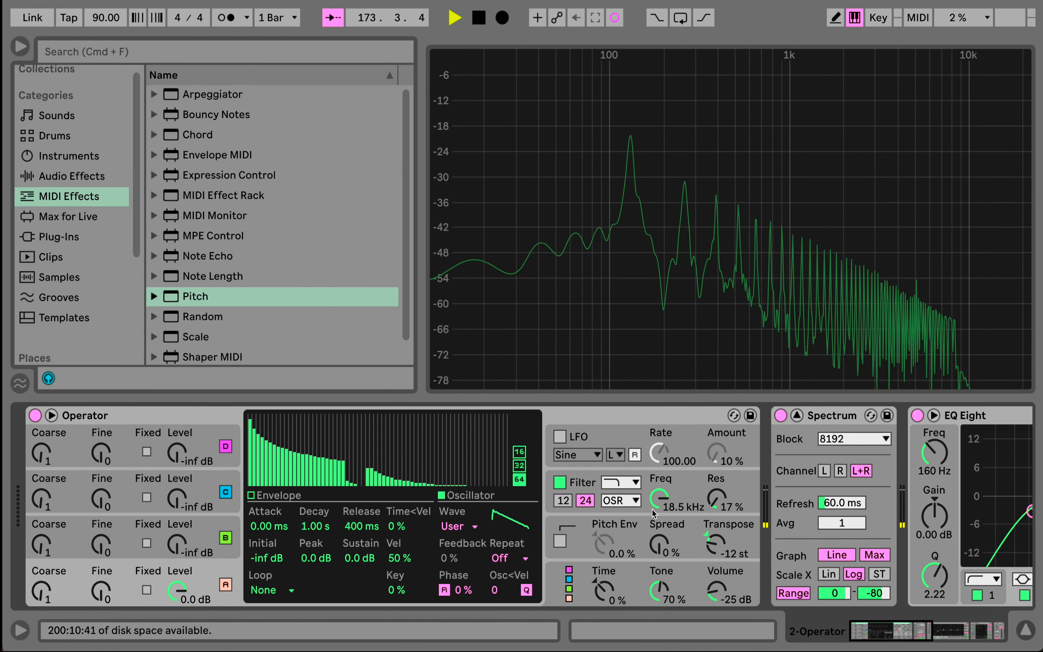